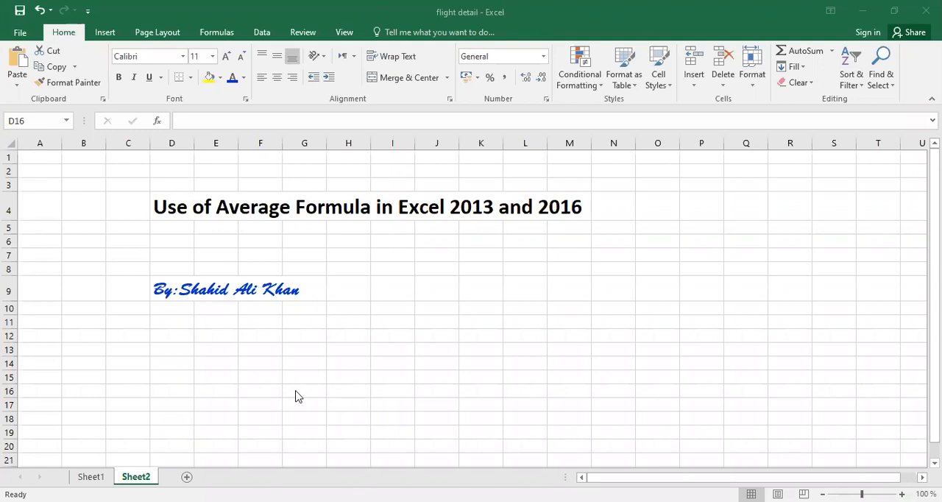
Switch to Sheet1 and look over Oman Air's daily flight numbers in row 7
{"action": "left_click", "coordinate": [92, 477]}
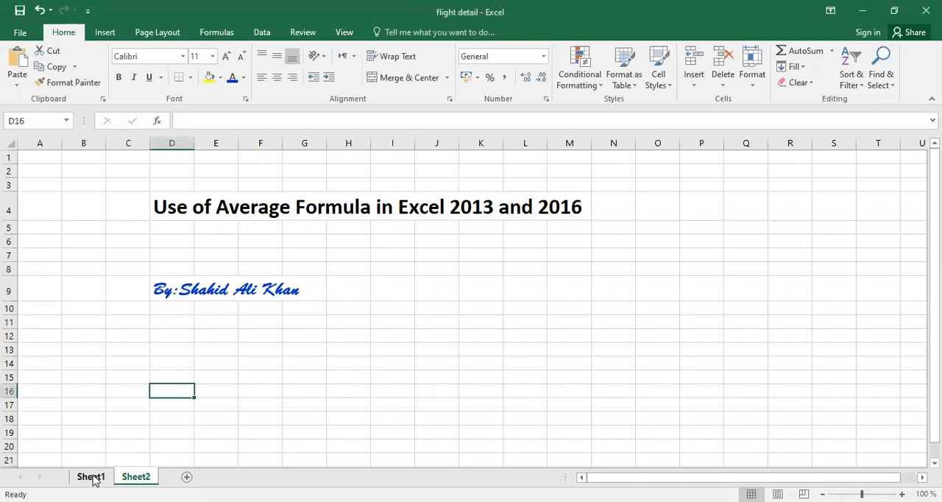
{"action": "left_click", "coordinate": [91, 477]}
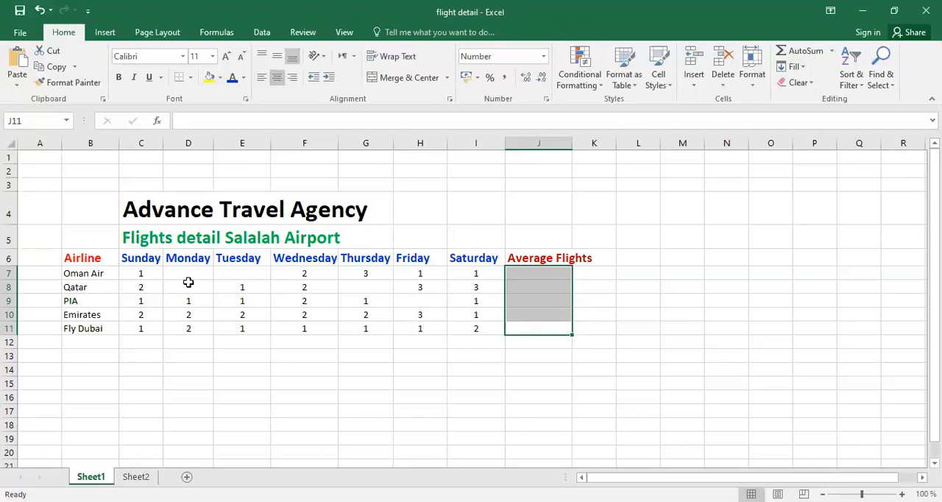
{"action": "left_click", "coordinate": [100, 278]}
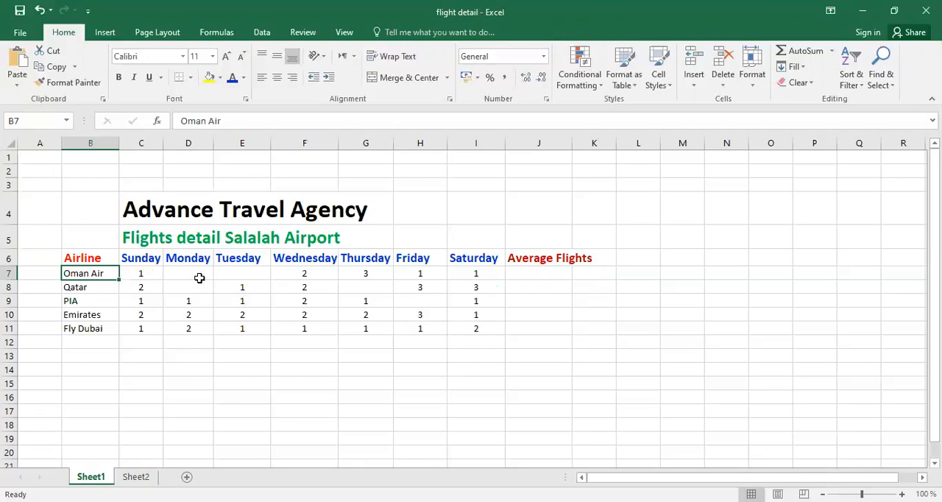
{"action": "left_click", "coordinate": [326, 274]}
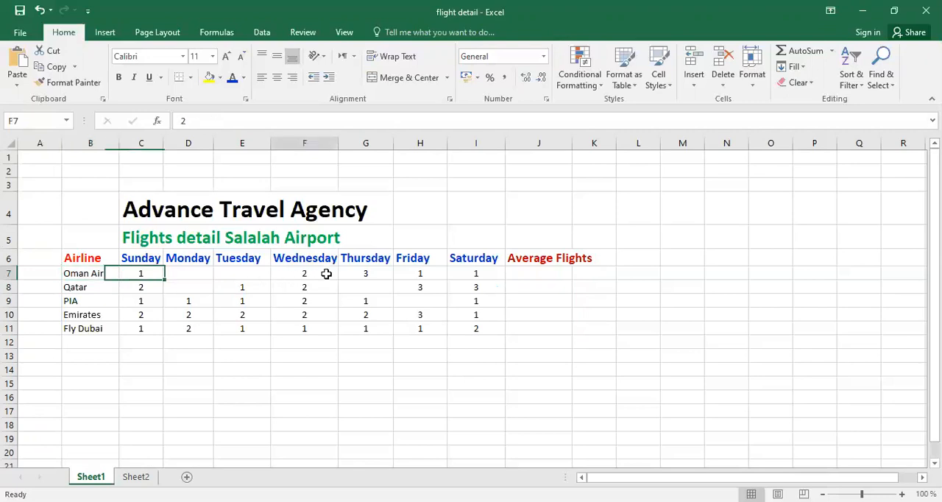
{"action": "left_click", "coordinate": [383, 275]}
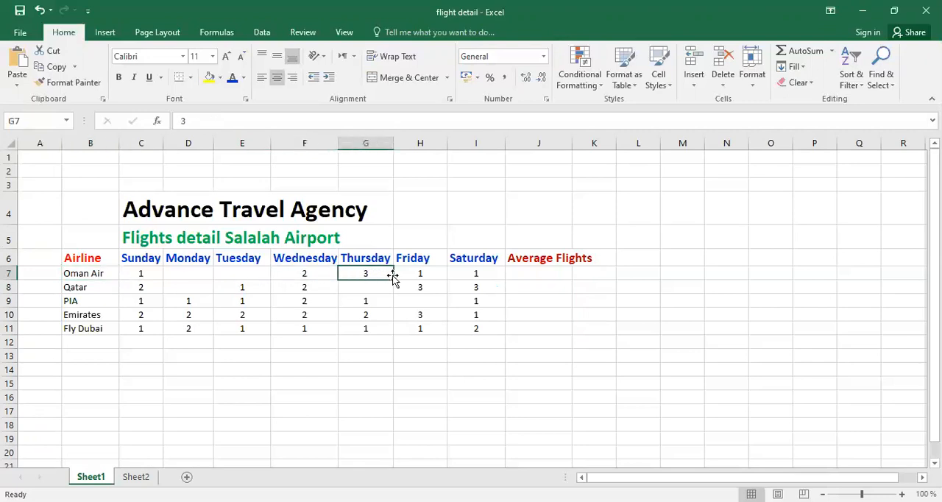
{"action": "left_click", "coordinate": [431, 275]}
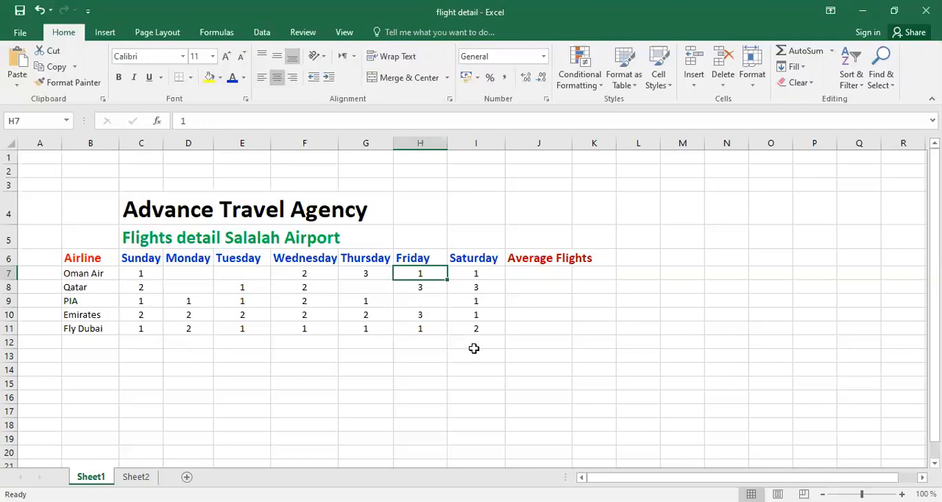
Enter the formula =Average(C7:I7) in cell J7 to average Oman Air's flights from Sunday to Saturday
{"action": "left_click", "coordinate": [544, 271]}
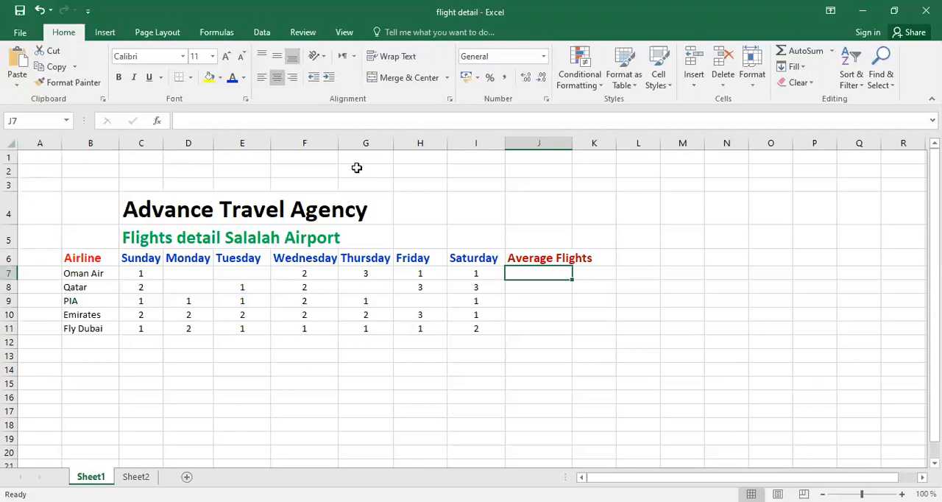
{"action": "left_click", "coordinate": [199, 120]}
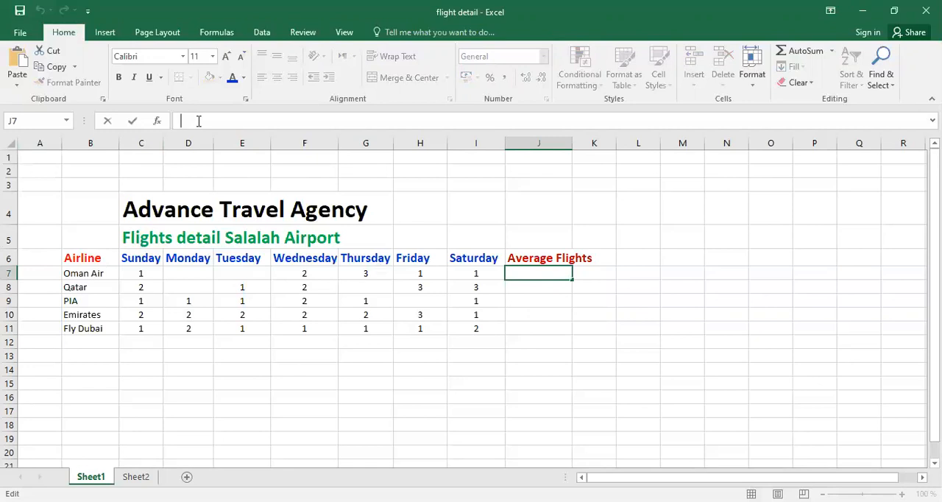
{"action": "type", "text": "="}
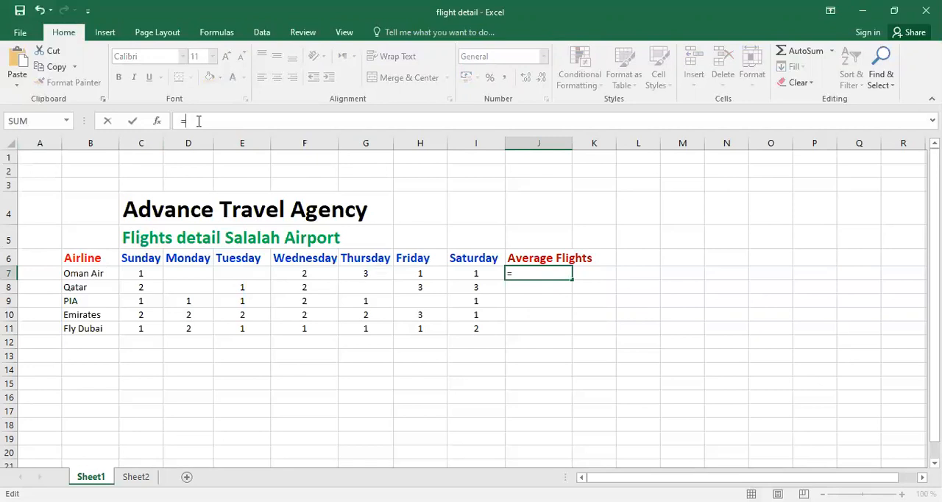
{"action": "type", "text": "A"}
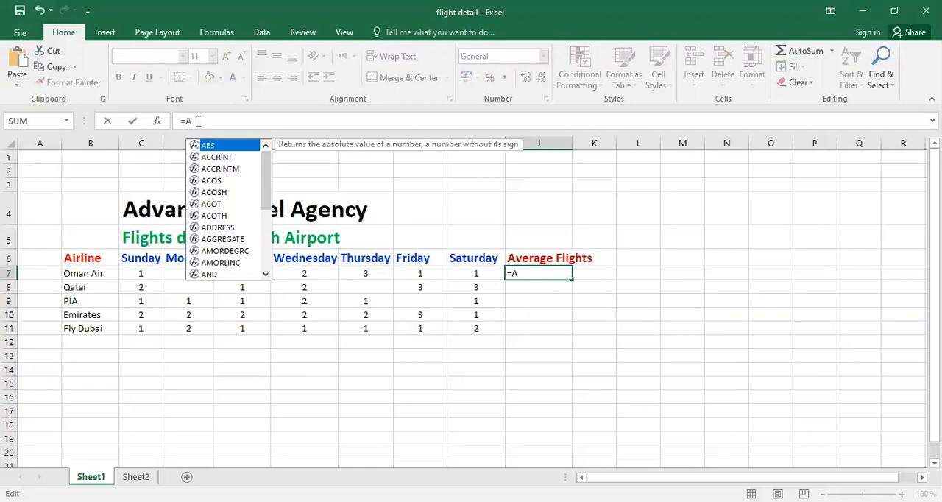
{"action": "type", "text": "verage"}
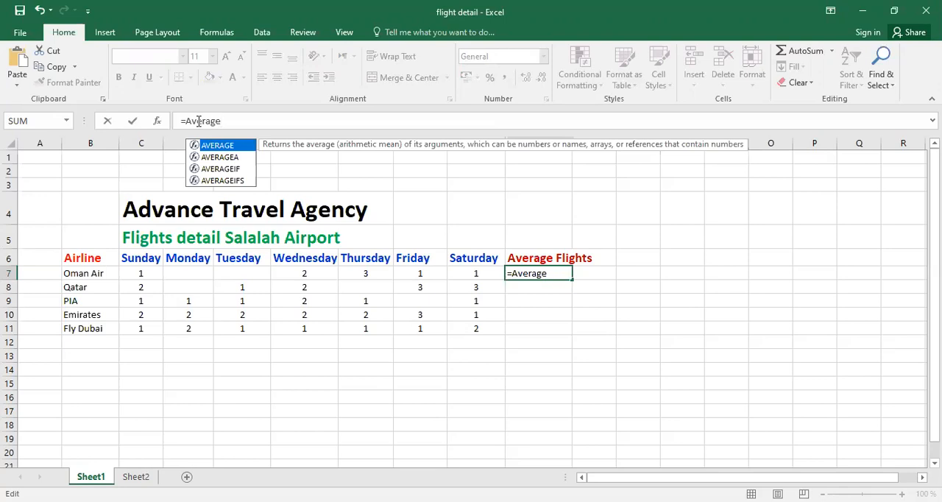
{"action": "type", "text": "("}
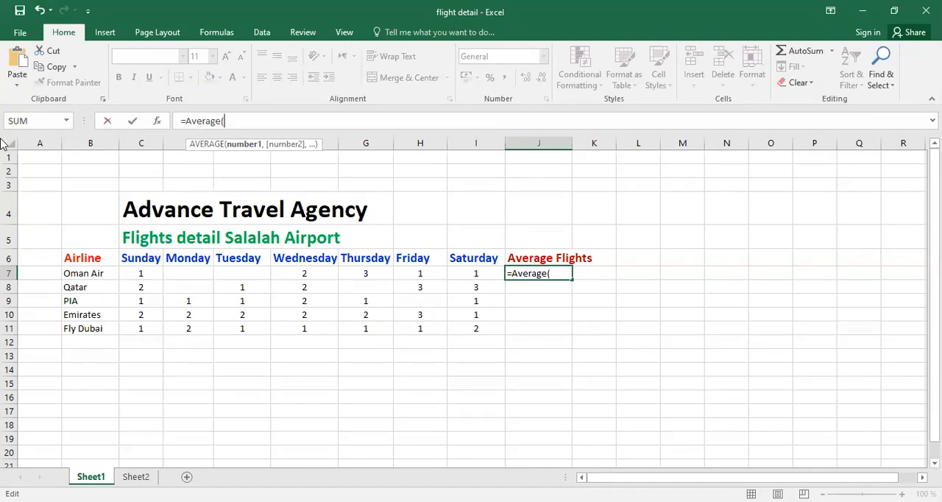
{"action": "left_click", "coordinate": [144, 274]}
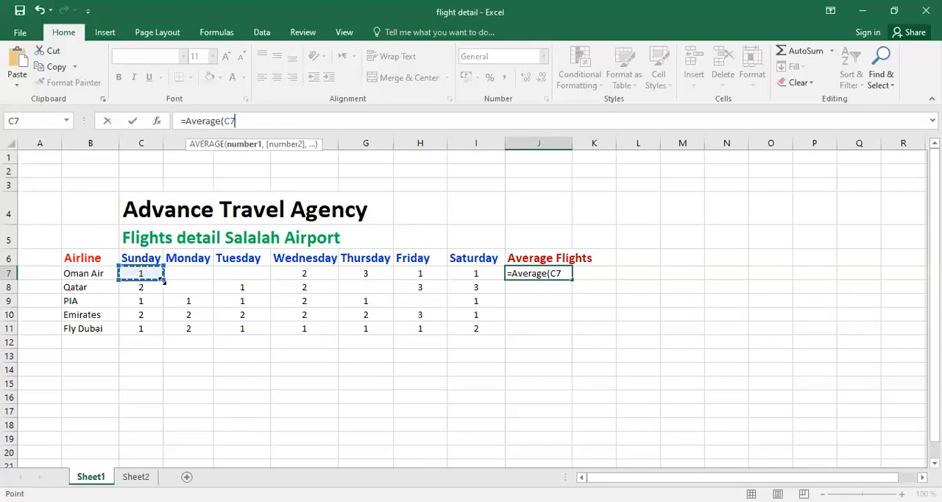
{"action": "left_click_drag", "start_coordinate": [164, 282], "coordinate": [492, 271]}
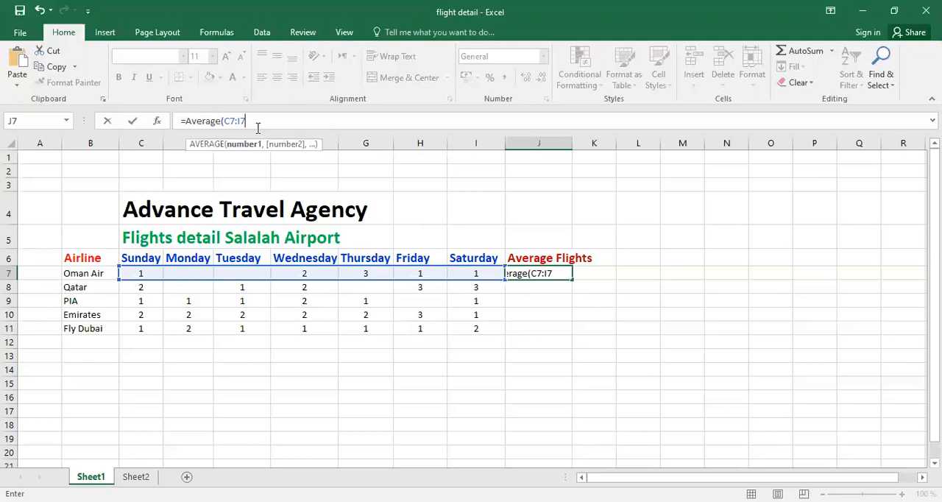
{"action": "type", "text": ")"}
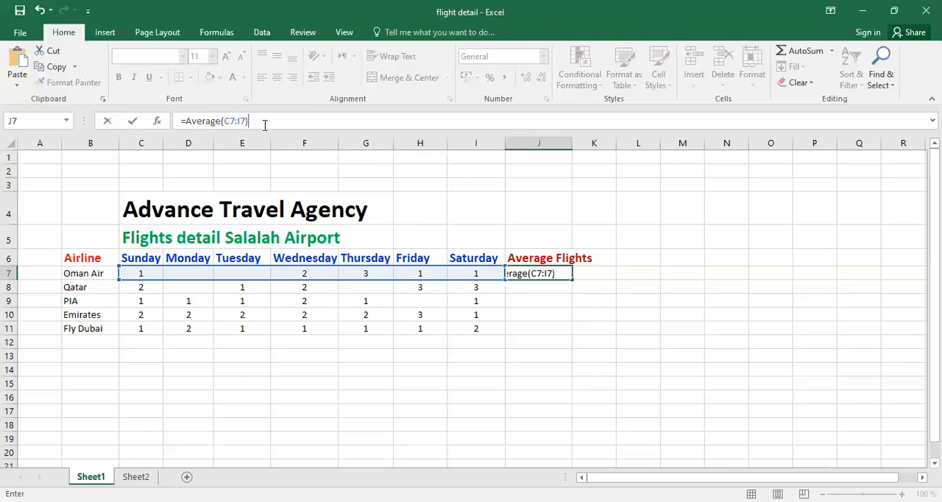
{"action": "key", "text": "Return"}
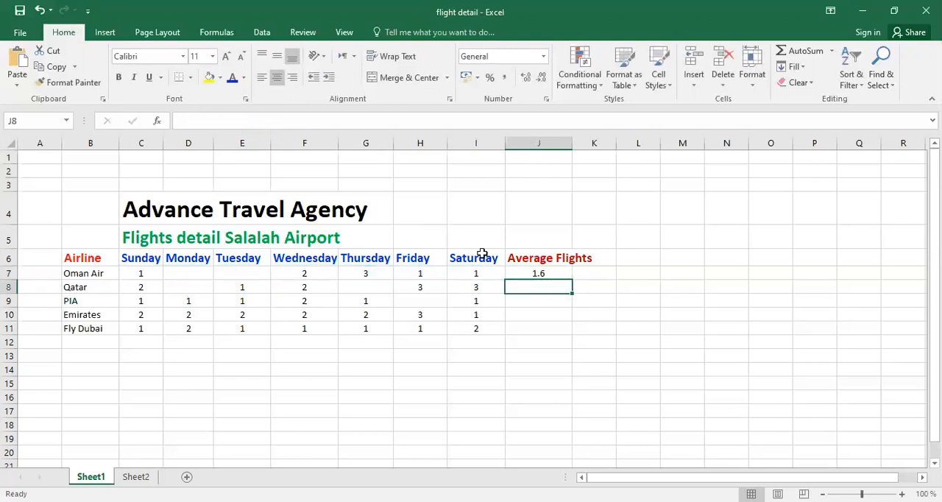
Fill the average formula from J7 down through J11 for the remaining airlines
{"action": "left_click", "coordinate": [528, 273]}
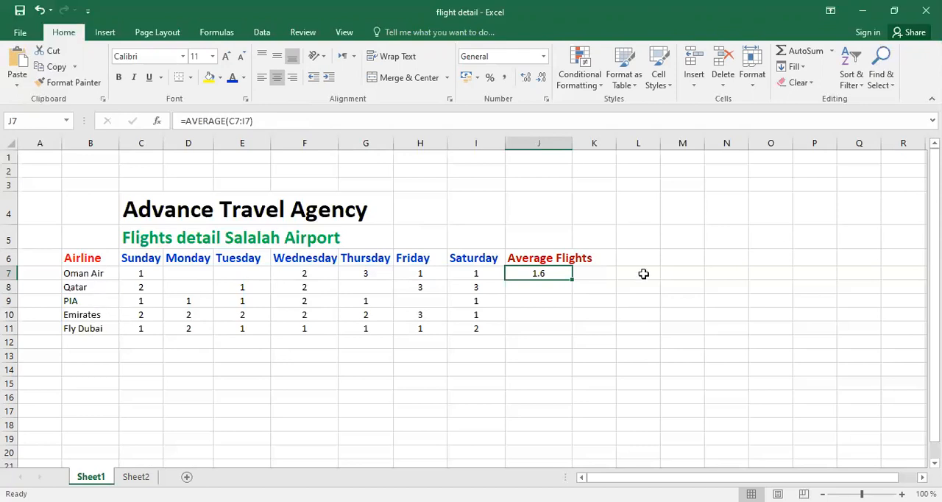
{"action": "left_click", "coordinate": [558, 290]}
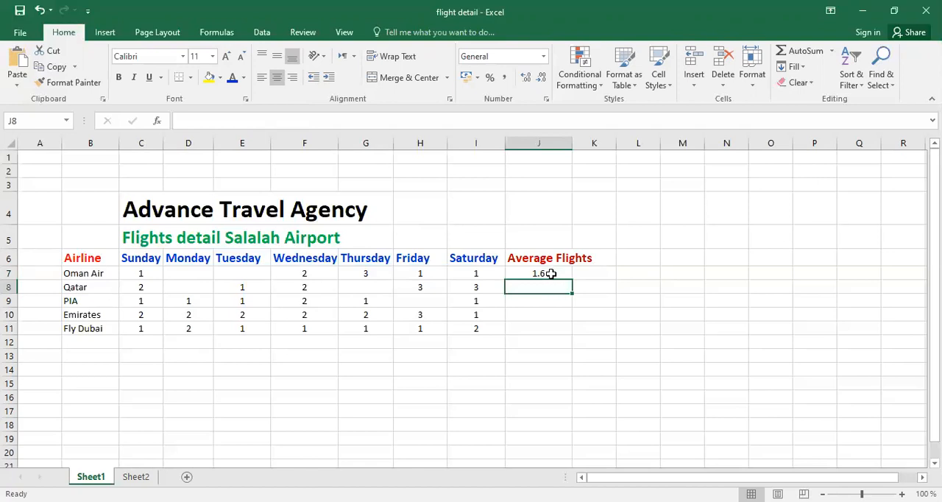
{"action": "left_click", "coordinate": [551, 274]}
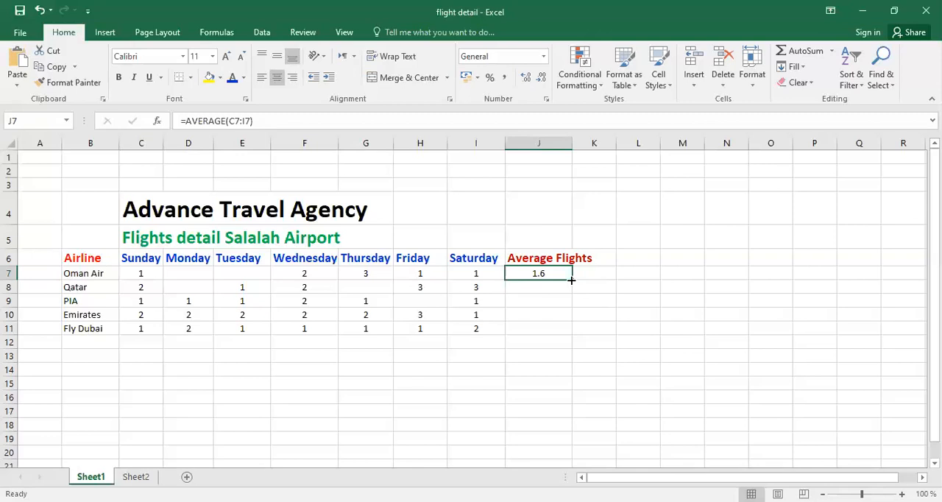
{"action": "left_click_drag", "start_coordinate": [572, 280], "coordinate": [565, 338]}
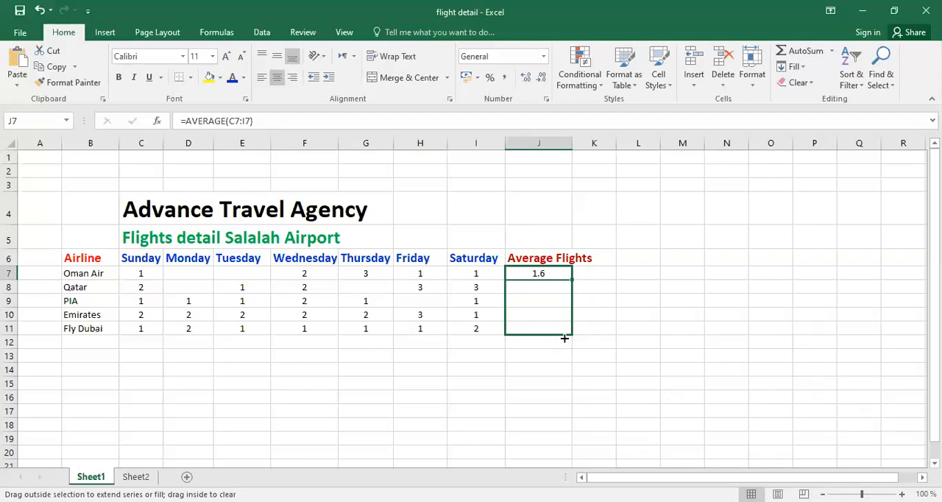
{"action": "left_click_drag", "start_coordinate": [565, 338], "coordinate": [565, 338]}
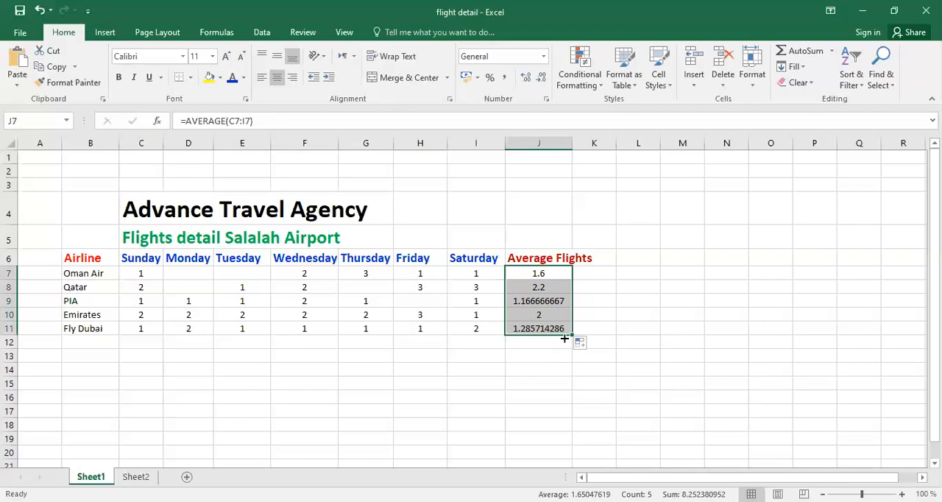
Examine the average formulas and results in cells J7 to J11 of the Average Flights column
{"action": "left_click", "coordinate": [552, 269]}
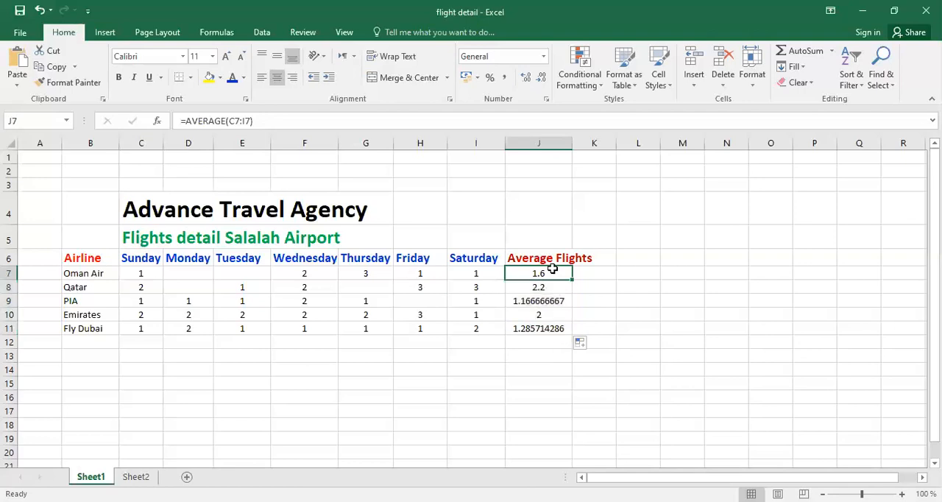
{"action": "left_click", "coordinate": [538, 289]}
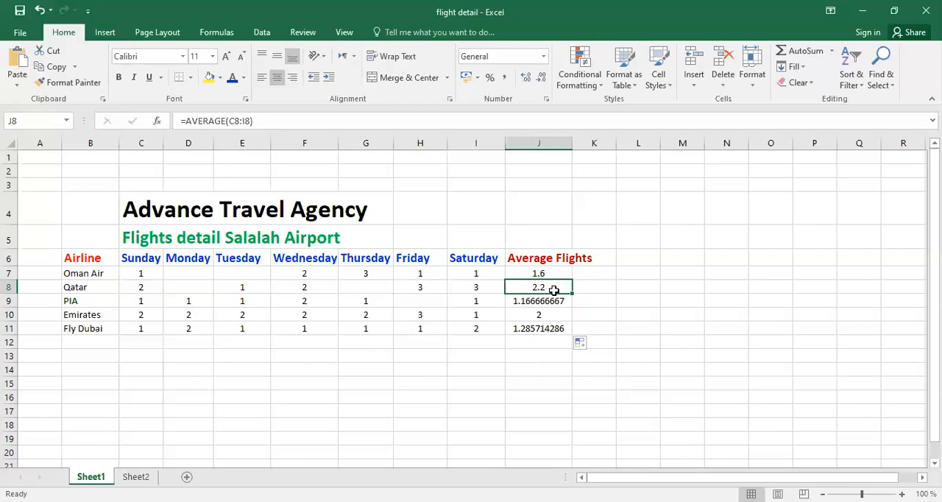
{"action": "left_click", "coordinate": [543, 302]}
{"action": "left_click", "coordinate": [545, 312]}
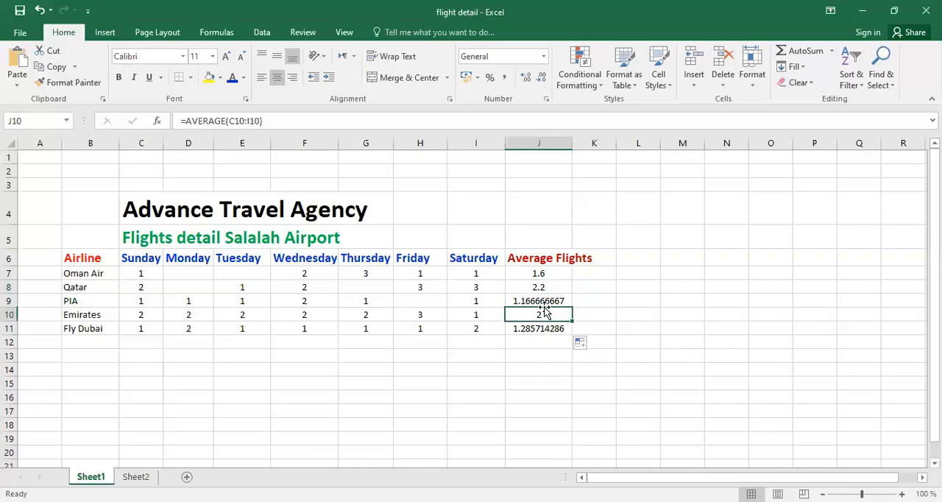
{"action": "left_click", "coordinate": [538, 299]}
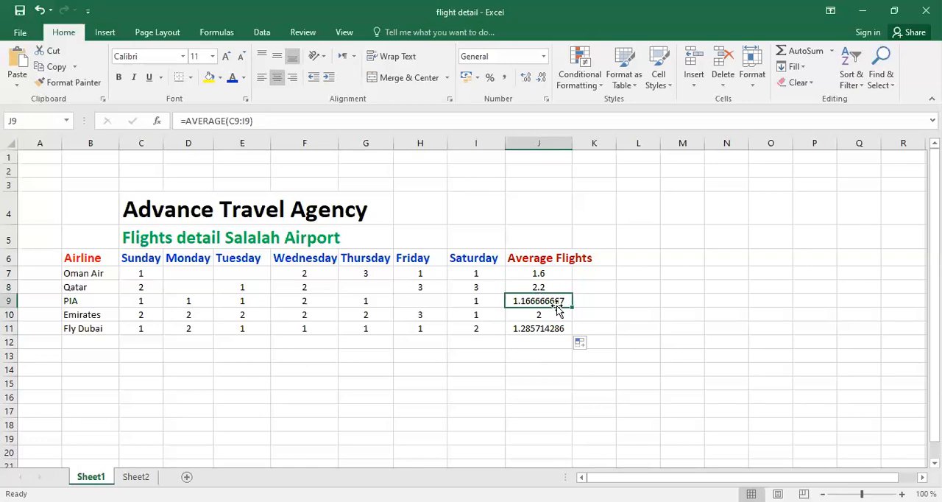
{"action": "left_click", "coordinate": [539, 272]}
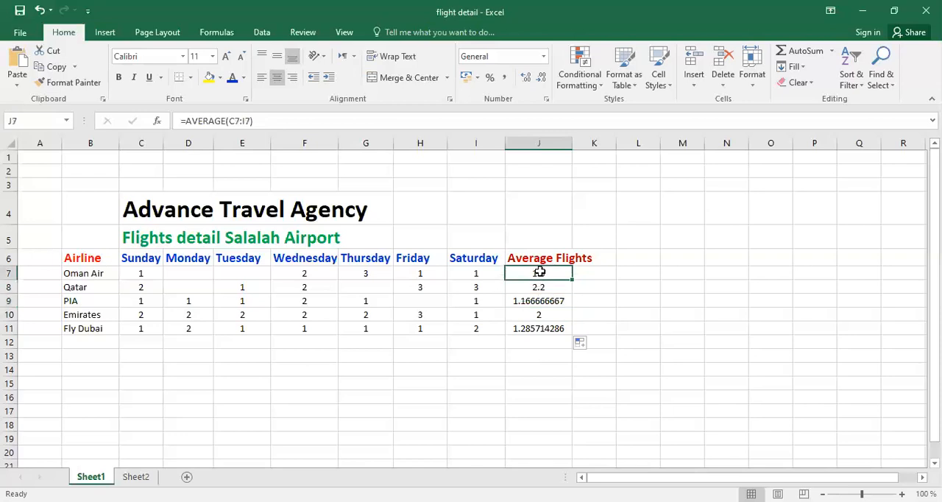
{"action": "left_click", "coordinate": [548, 312]}
{"action": "left_click", "coordinate": [545, 302]}
{"action": "left_click", "coordinate": [549, 332]}
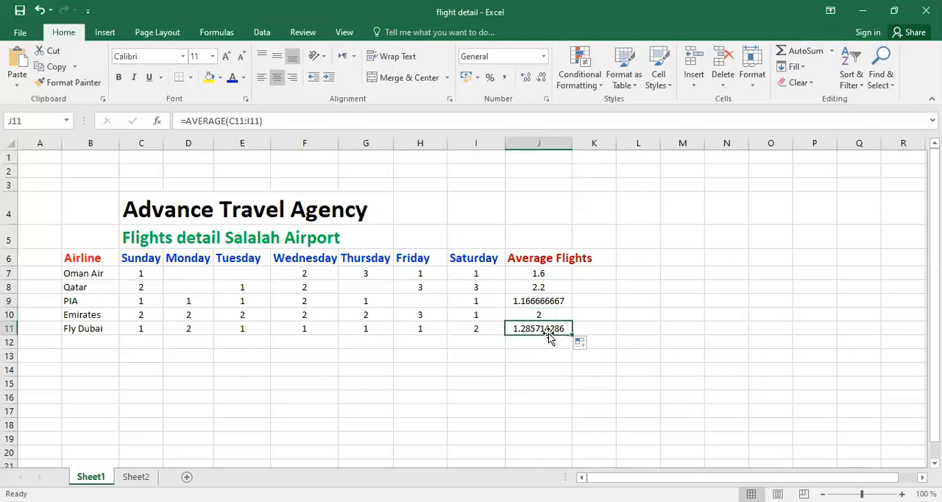
Format the averages in J7:J11 with the Number category and 2 decimal places
{"action": "left_click", "coordinate": [525, 271]}
{"action": "left_click_drag", "start_coordinate": [525, 271], "coordinate": [540, 335]}
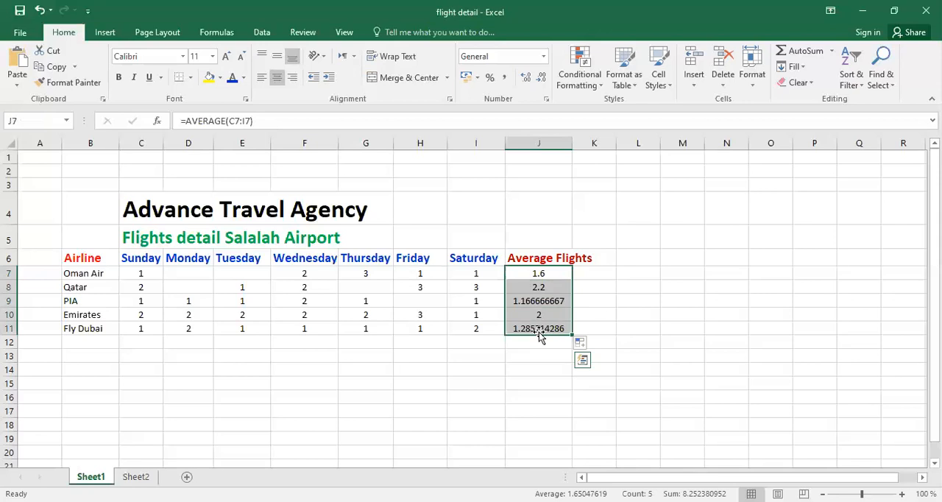
{"action": "right_click", "coordinate": [520, 298]}
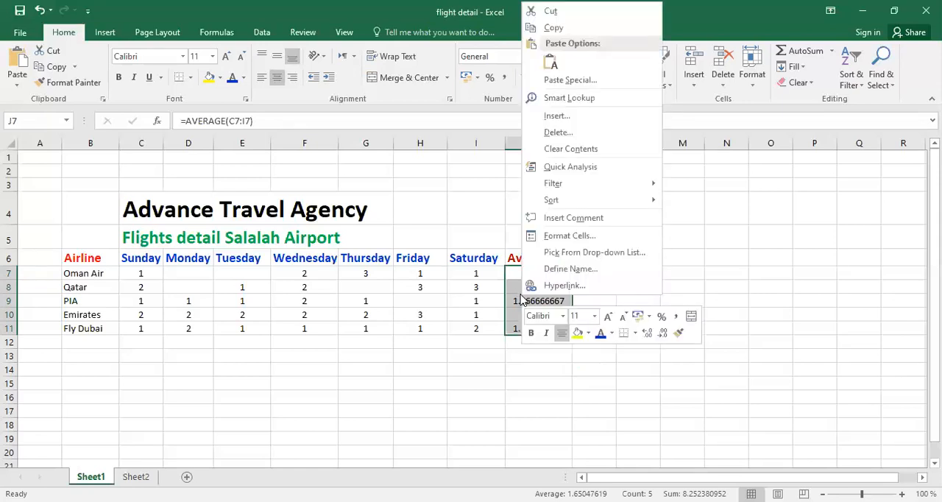
{"action": "left_click", "coordinate": [563, 237]}
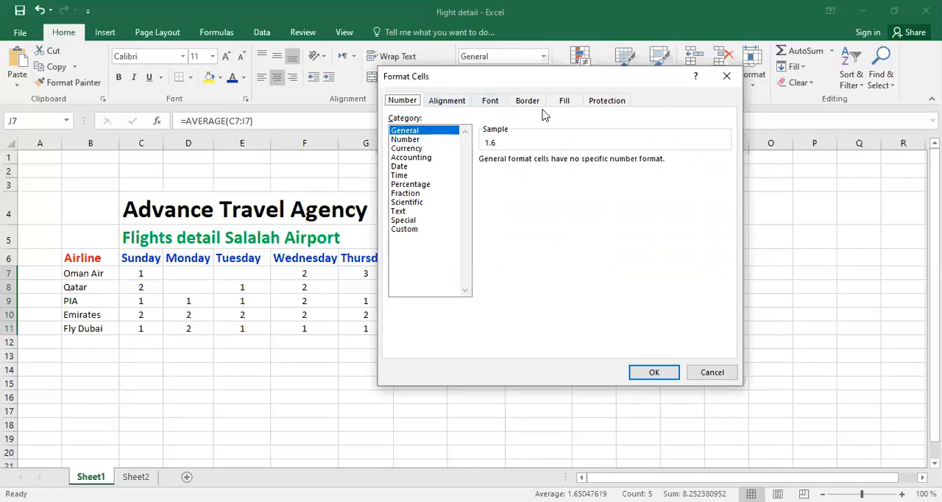
{"action": "left_click", "coordinate": [407, 139]}
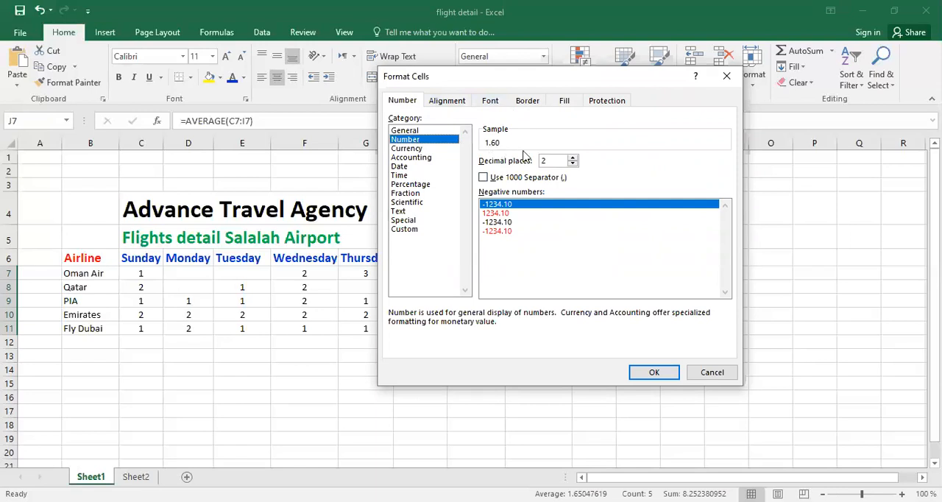
{"action": "left_click", "coordinate": [573, 159]}
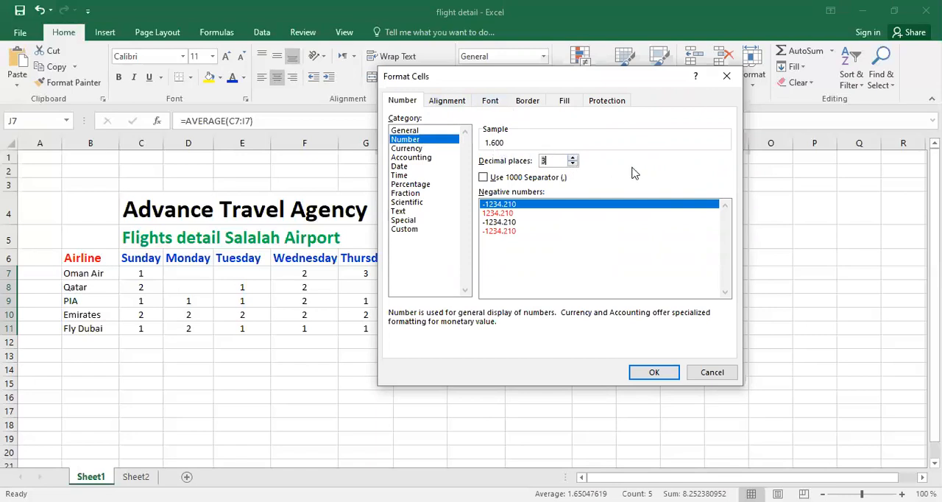
{"action": "left_click", "coordinate": [572, 158]}
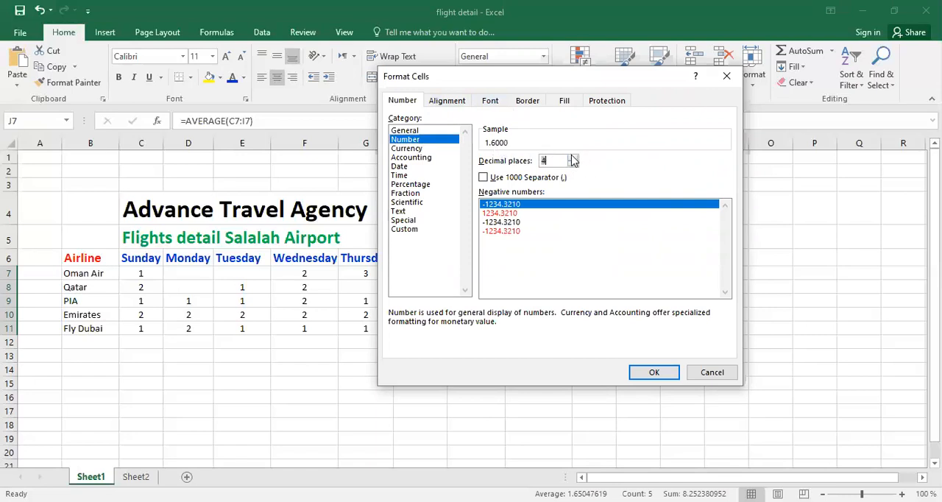
{"action": "left_click", "coordinate": [573, 165]}
{"action": "left_click", "coordinate": [572, 165]}
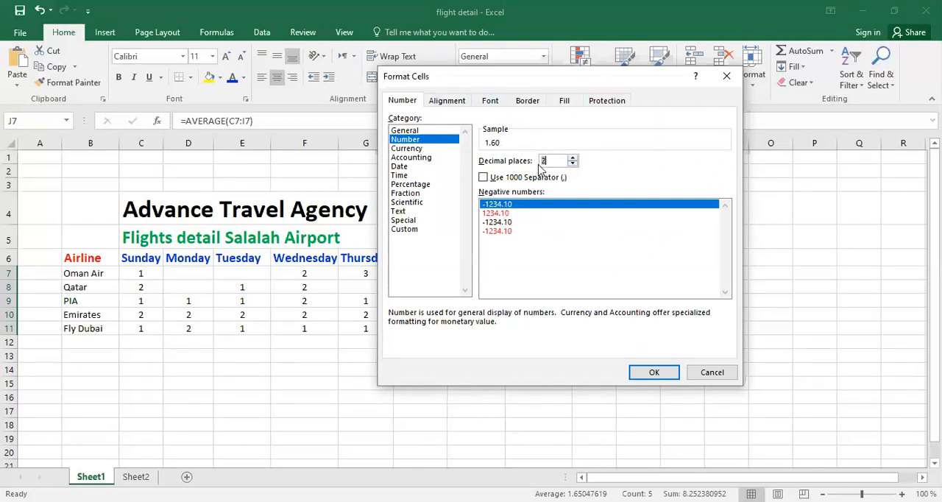
{"action": "left_click", "coordinate": [652, 373]}
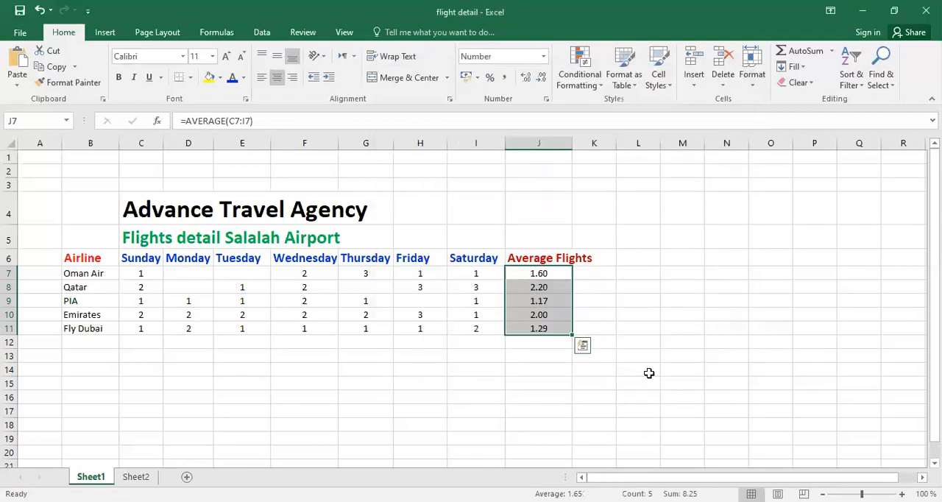
Review the formatted averages in J7:J11 against each airline's daily flights, including the Emirates entries in row 10
{"action": "left_click", "coordinate": [535, 287]}
{"action": "left_click", "coordinate": [538, 301]}
{"action": "left_click", "coordinate": [539, 314]}
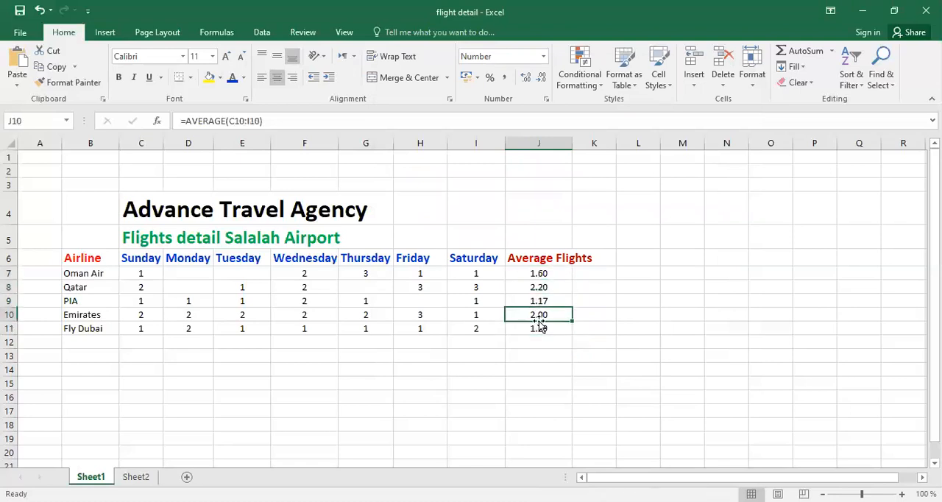
{"action": "left_click", "coordinate": [539, 330]}
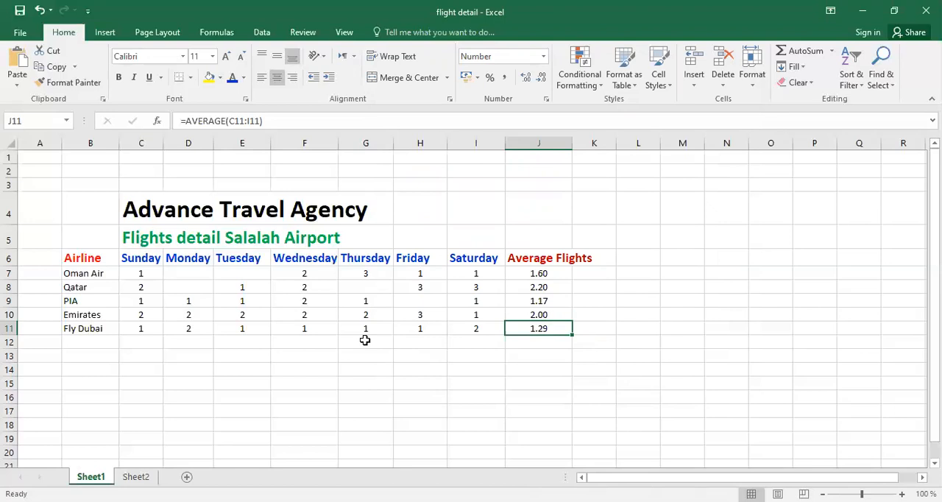
{"action": "left_click", "coordinate": [548, 277]}
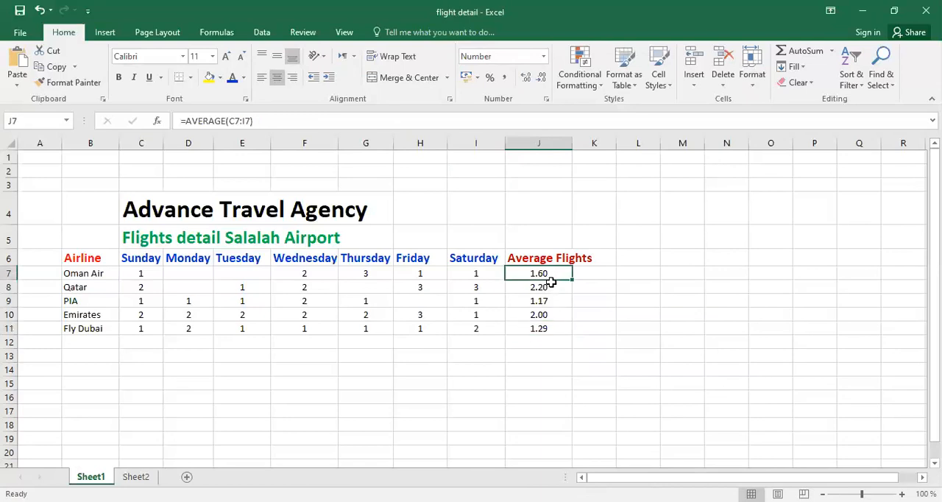
{"action": "left_click", "coordinate": [544, 290]}
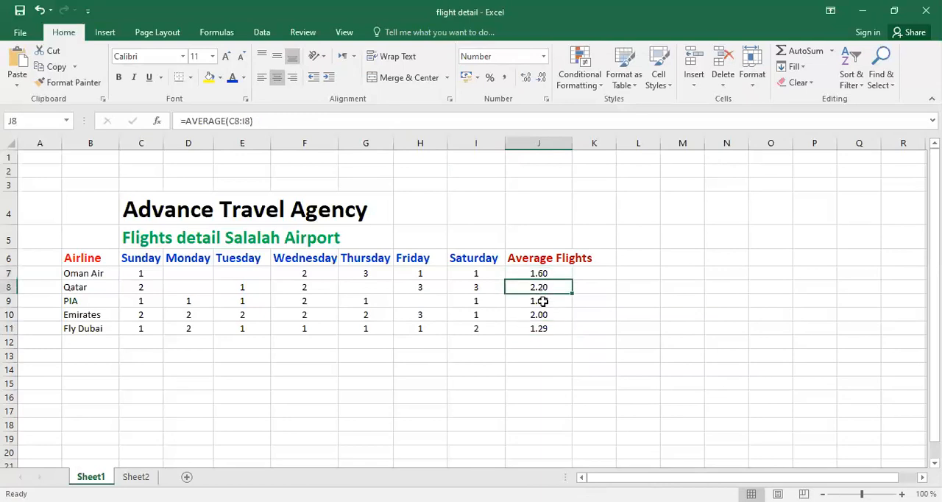
{"action": "left_click", "coordinate": [540, 315]}
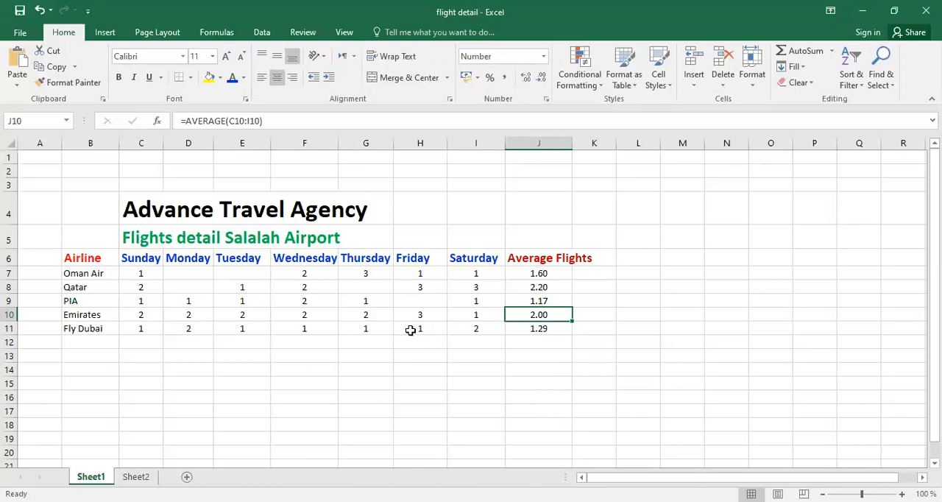
{"action": "left_click", "coordinate": [302, 315]}
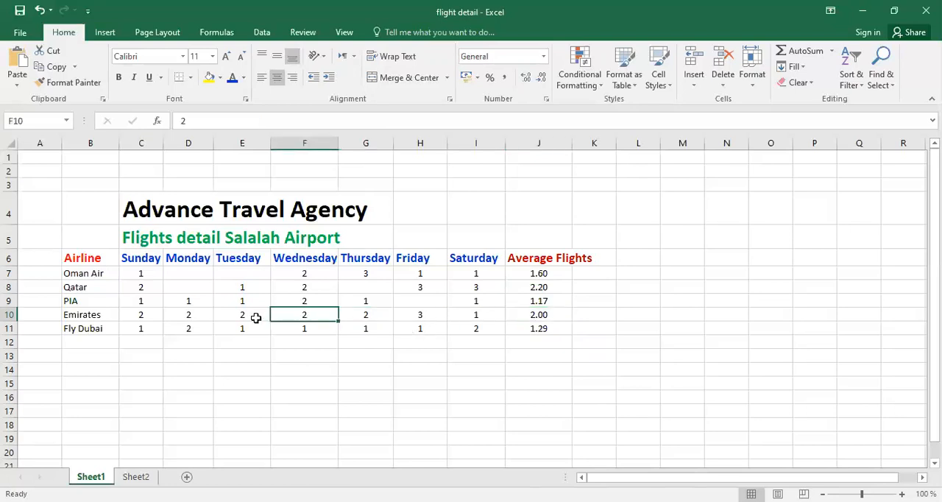
{"action": "left_click", "coordinate": [536, 319]}
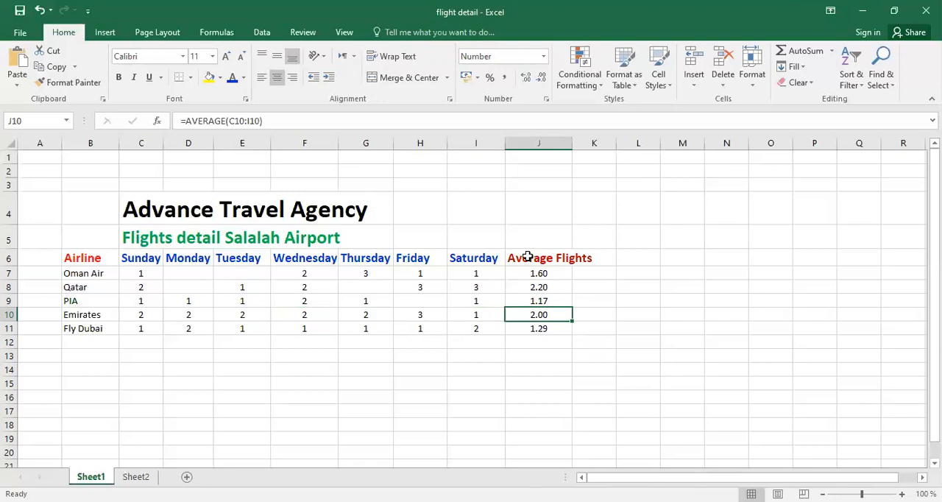
{"action": "left_click", "coordinate": [520, 288]}
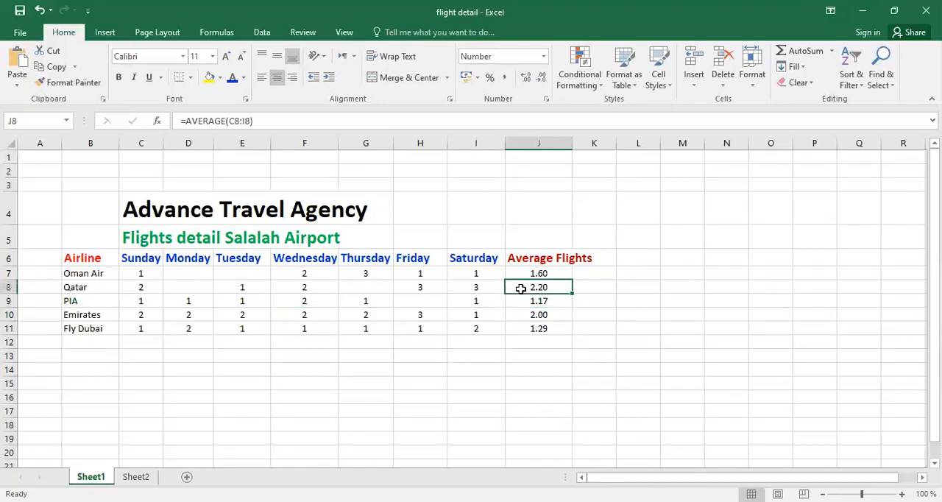